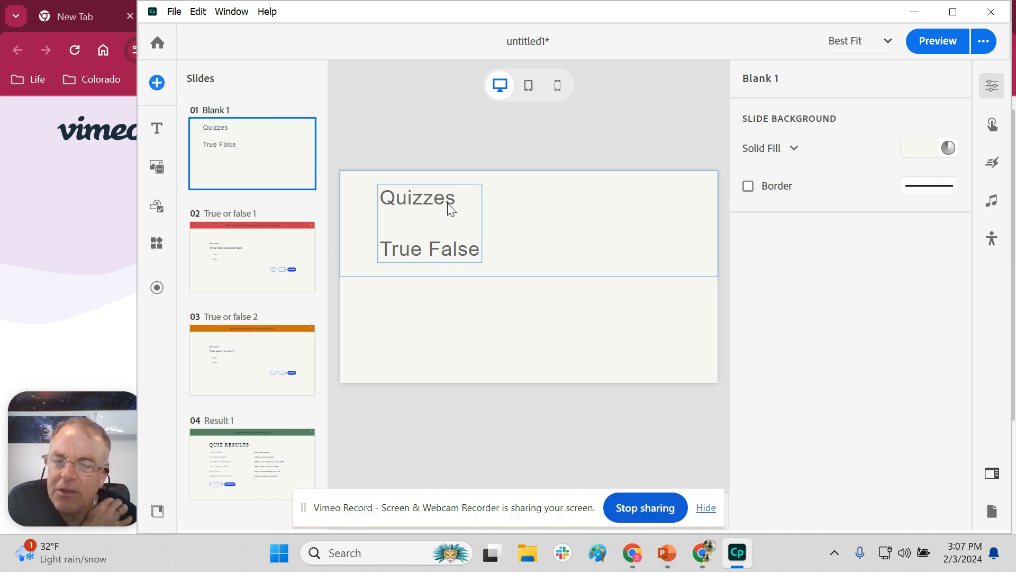
Look through the content and question slide types available for a new slide, including True or false
{"action": "left_click", "coordinate": [336, 243]}
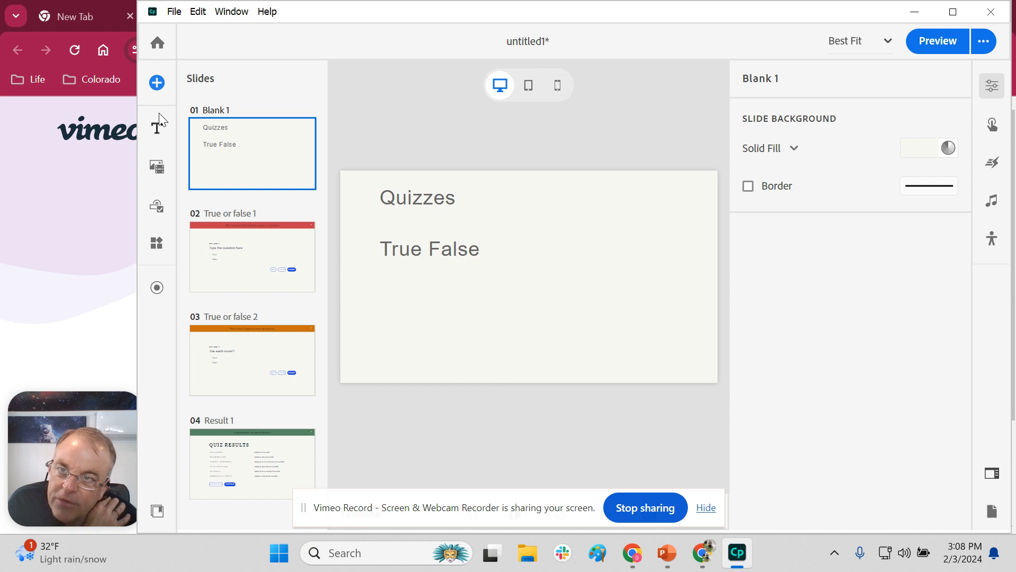
{"action": "left_click", "coordinate": [157, 84]}
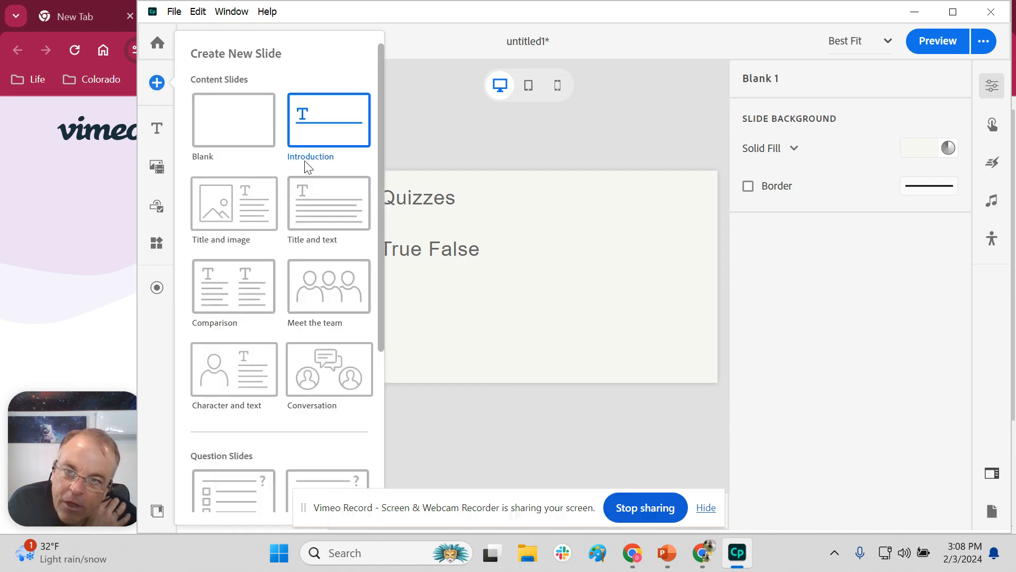
{"action": "scroll", "coordinate": [276, 392], "scroll_direction": "down", "scroll_amount": 5}
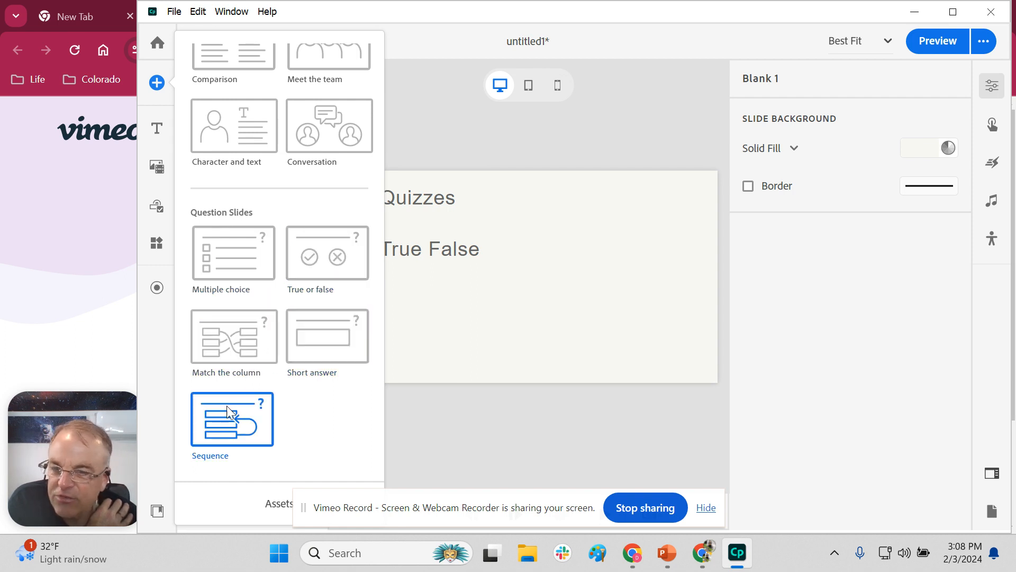
{"action": "left_click", "coordinate": [326, 274]}
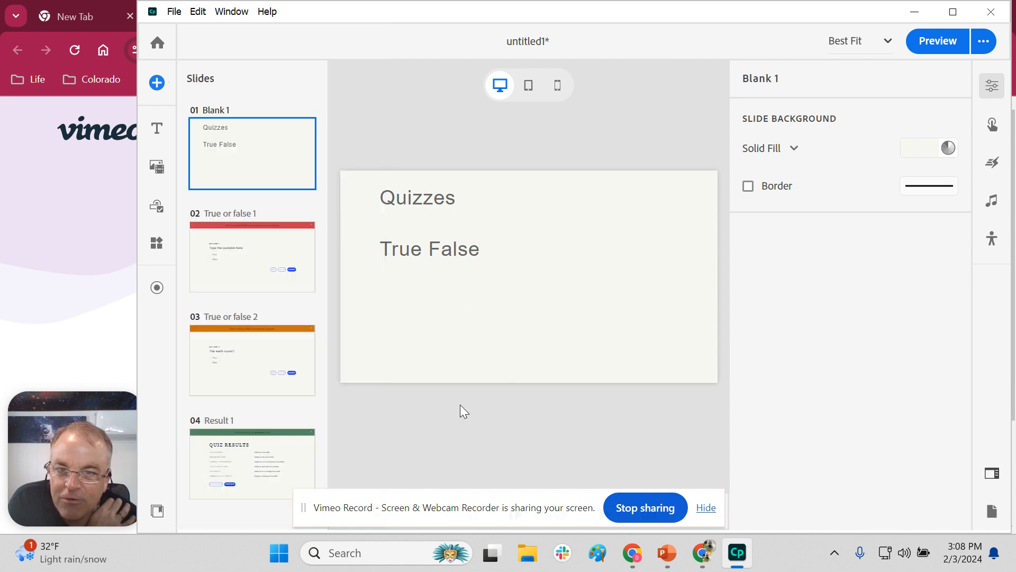
Open the first true or false slide and dismiss its red incorrect-answer caption
{"action": "left_click", "coordinate": [252, 259]}
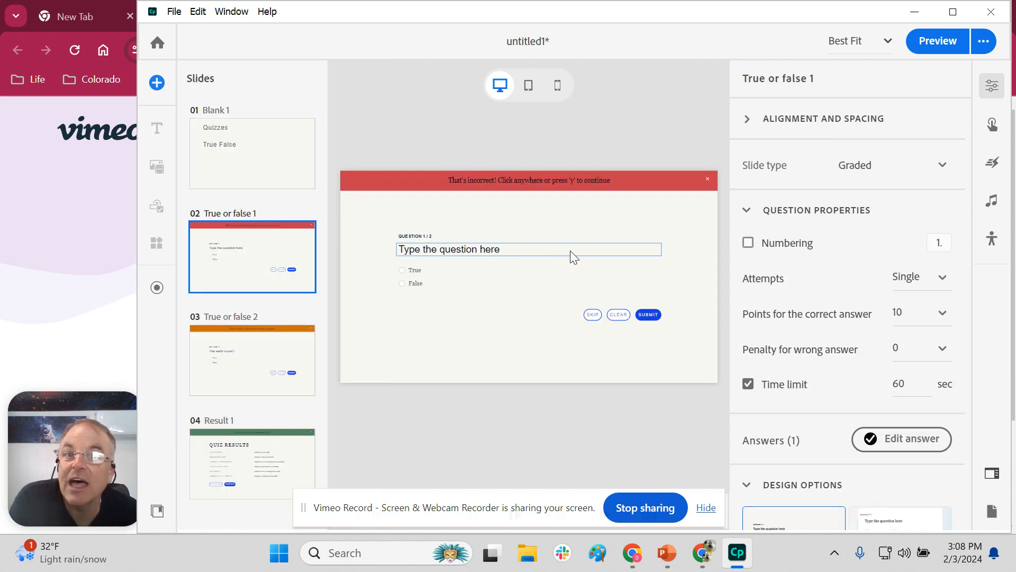
{"action": "left_click", "coordinate": [711, 179]}
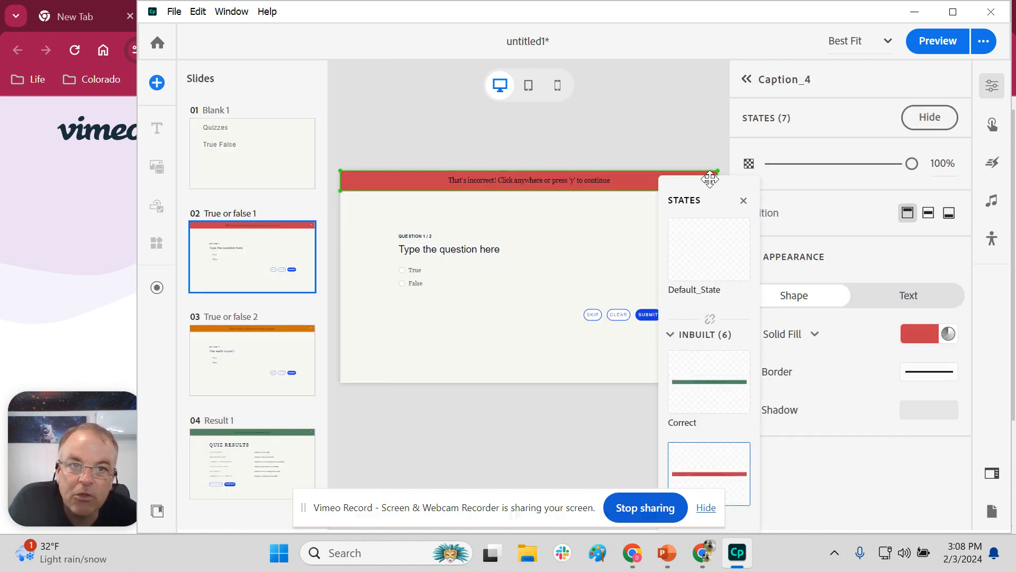
{"action": "left_click", "coordinate": [614, 245]}
{"action": "left_click", "coordinate": [706, 179]}
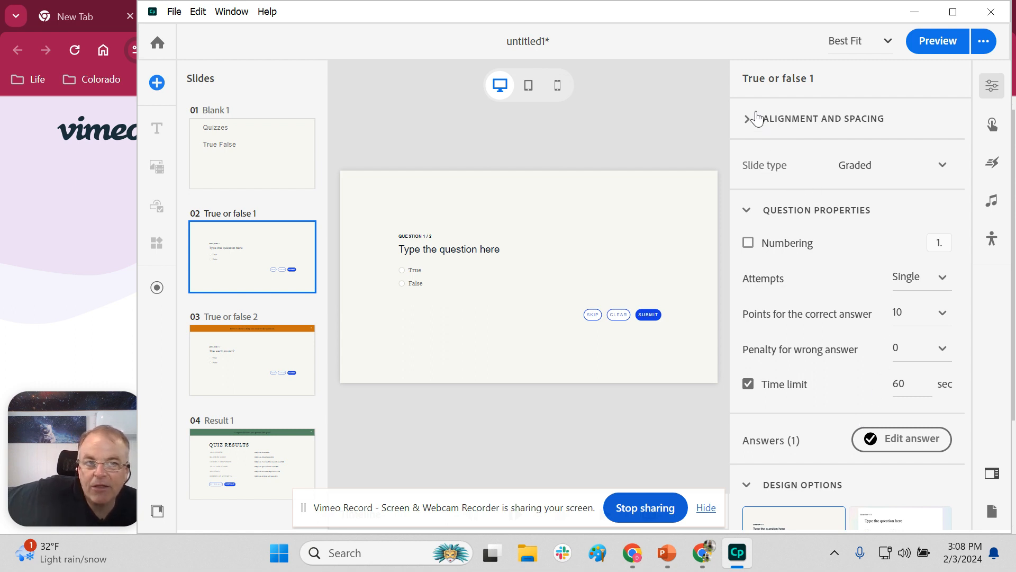
Try the Knowledge Check slide type, restore Graded, and view the quiz results slide before returning to the first question
{"action": "left_click", "coordinate": [898, 172]}
{"action": "left_click", "coordinate": [894, 228]}
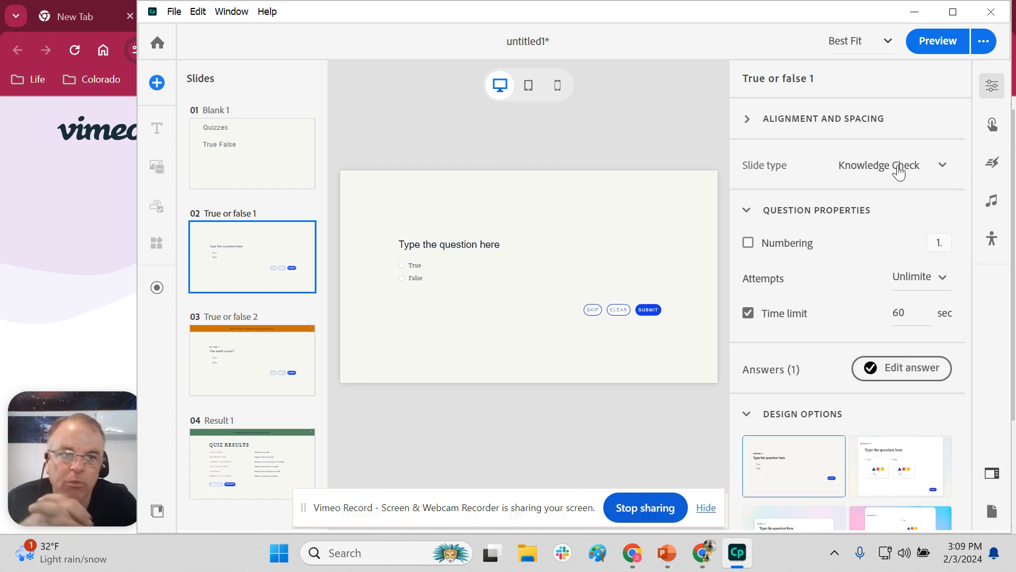
{"action": "left_click", "coordinate": [898, 172]}
{"action": "left_click", "coordinate": [895, 205]}
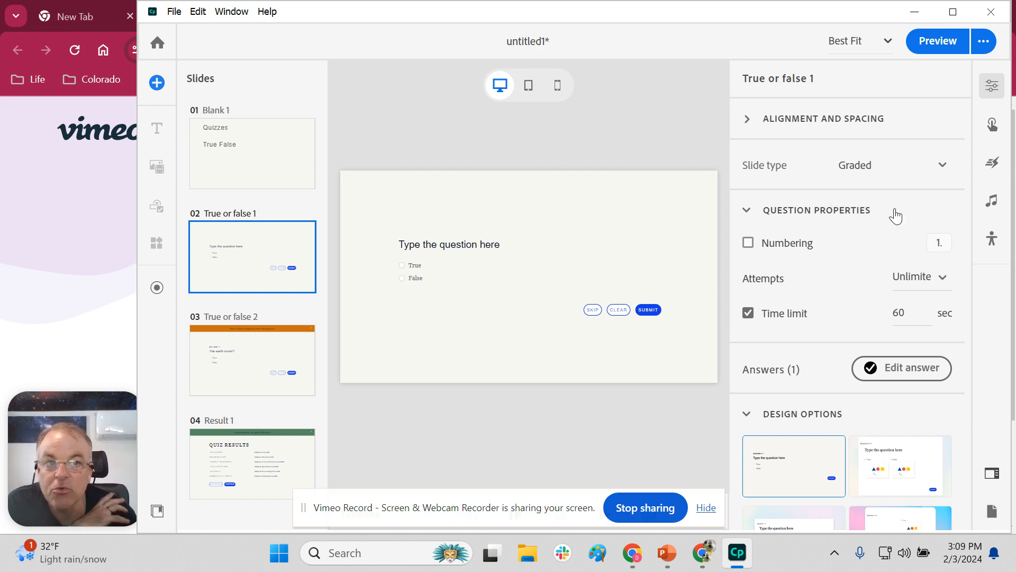
{"action": "left_click", "coordinate": [211, 462]}
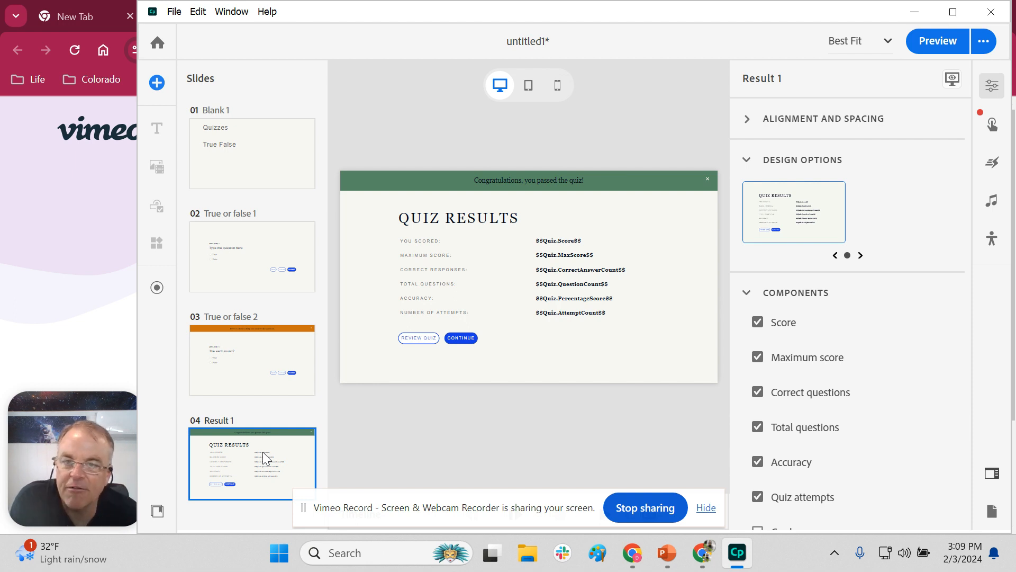
{"action": "left_click", "coordinate": [253, 256]}
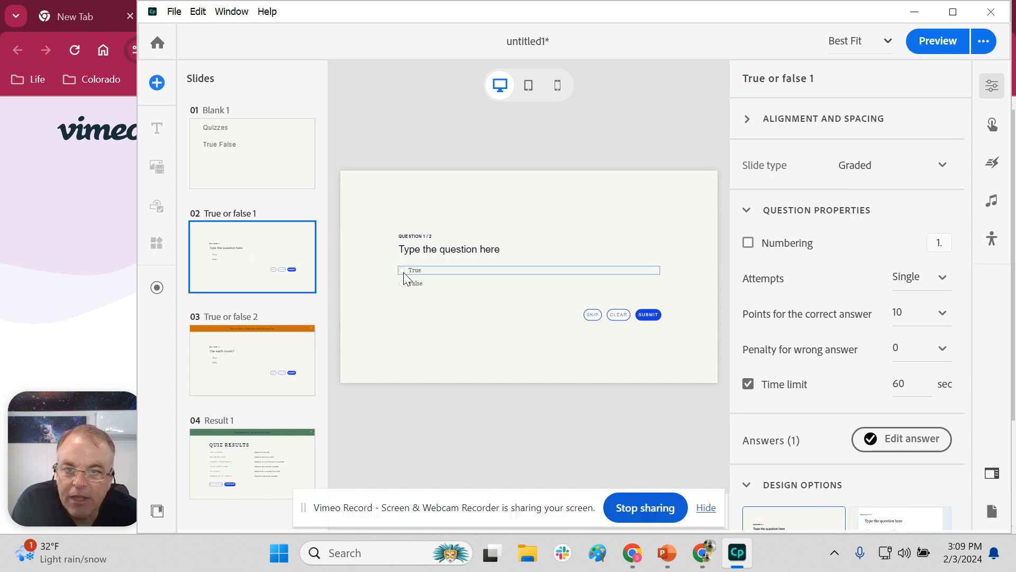
Toggle the answer numbering on and back off, and set the question's attempts to 3
{"action": "left_click", "coordinate": [747, 243]}
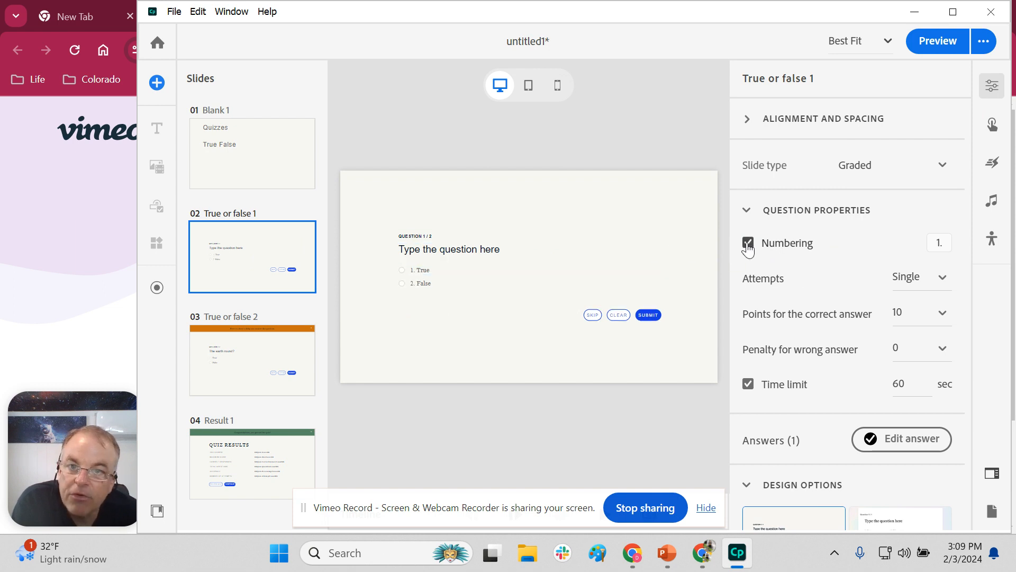
{"action": "left_click", "coordinate": [747, 243]}
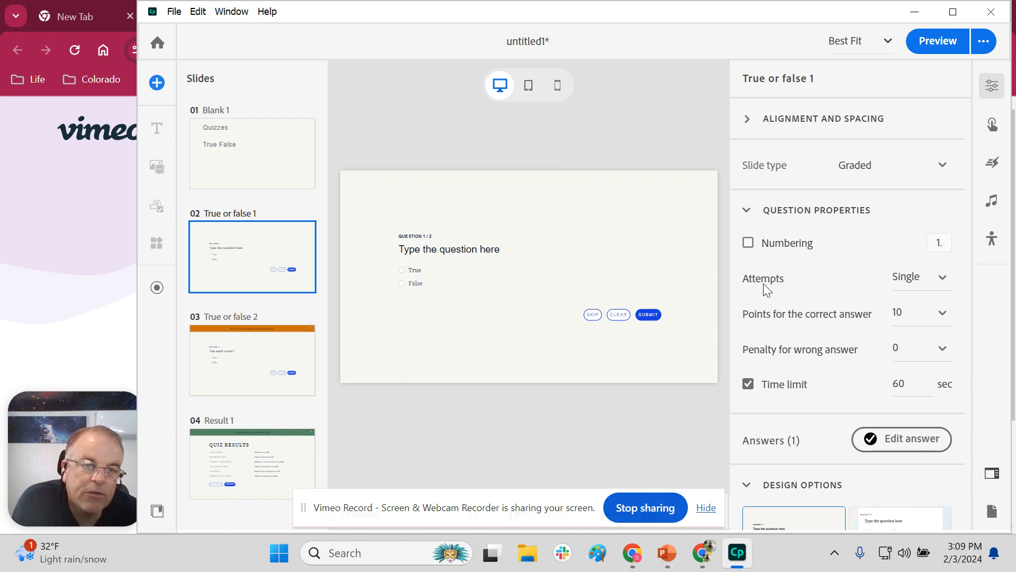
{"action": "left_click", "coordinate": [924, 286]}
{"action": "left_click", "coordinate": [899, 140]}
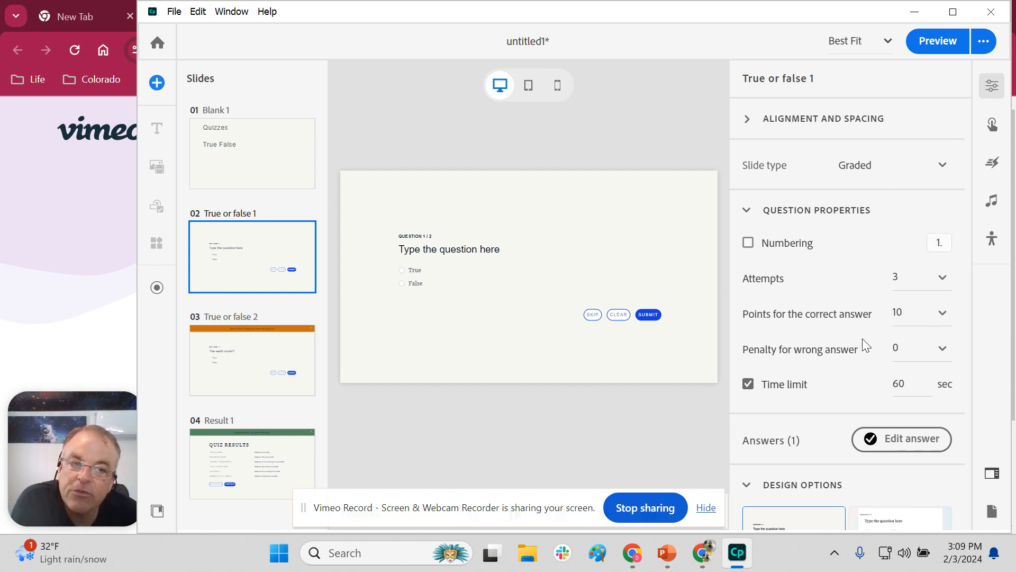
Check the options for the wrong-answer penalty and slide type, and the time limit setting
{"action": "left_click", "coordinate": [942, 348]}
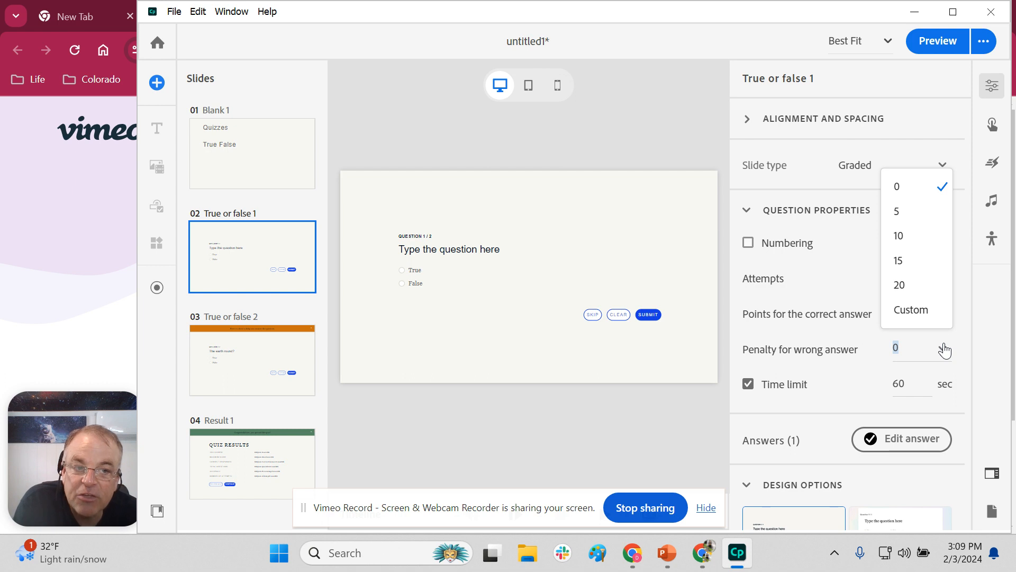
{"action": "left_click", "coordinate": [944, 349]}
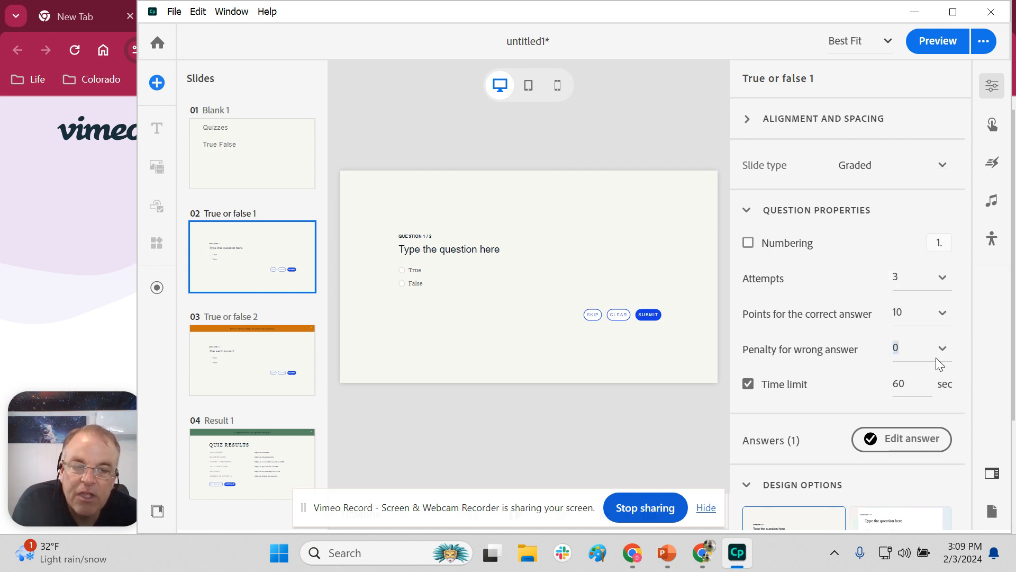
{"action": "left_click", "coordinate": [870, 158]}
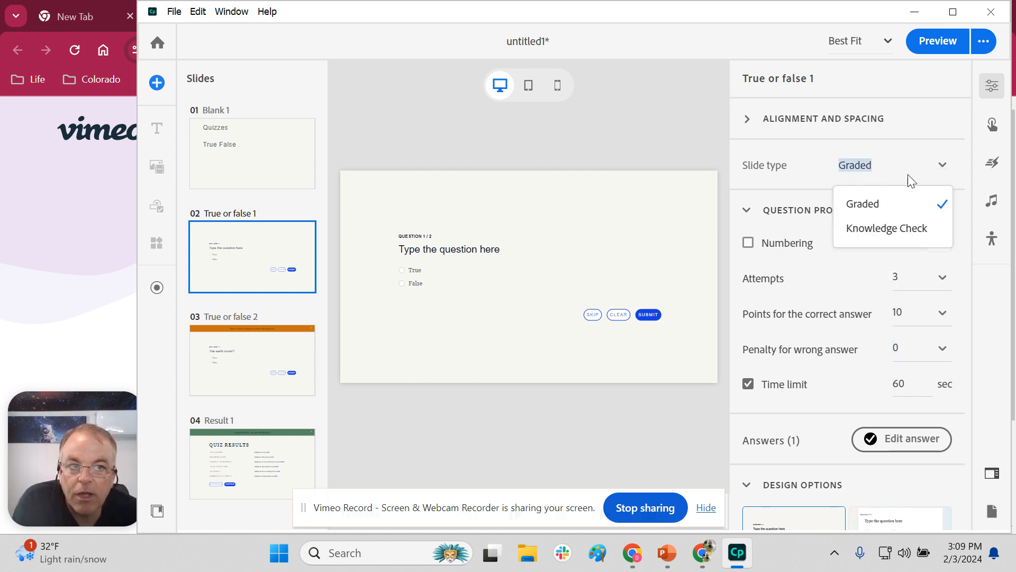
{"action": "left_click", "coordinate": [965, 174]}
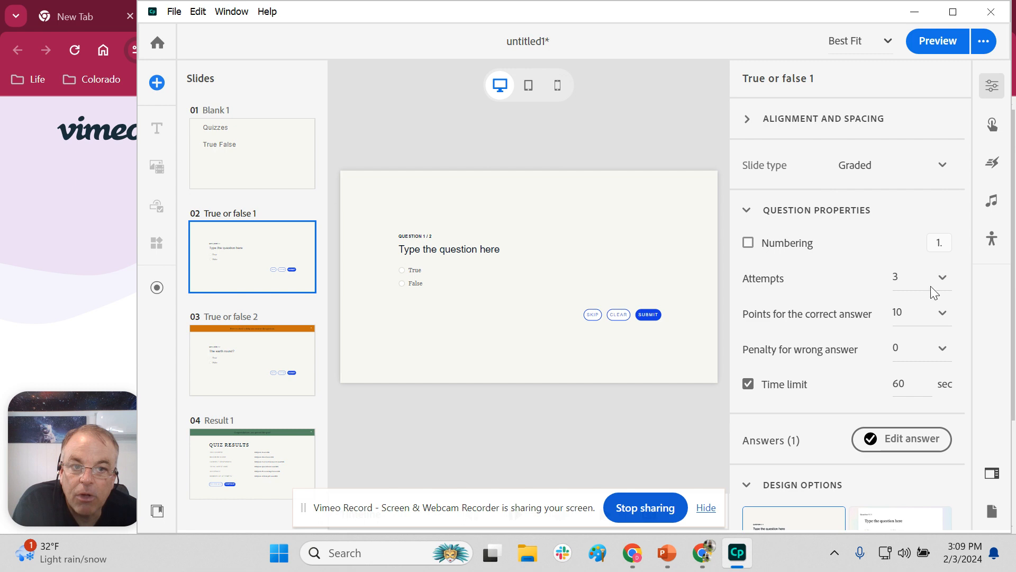
{"action": "left_click", "coordinate": [748, 384]}
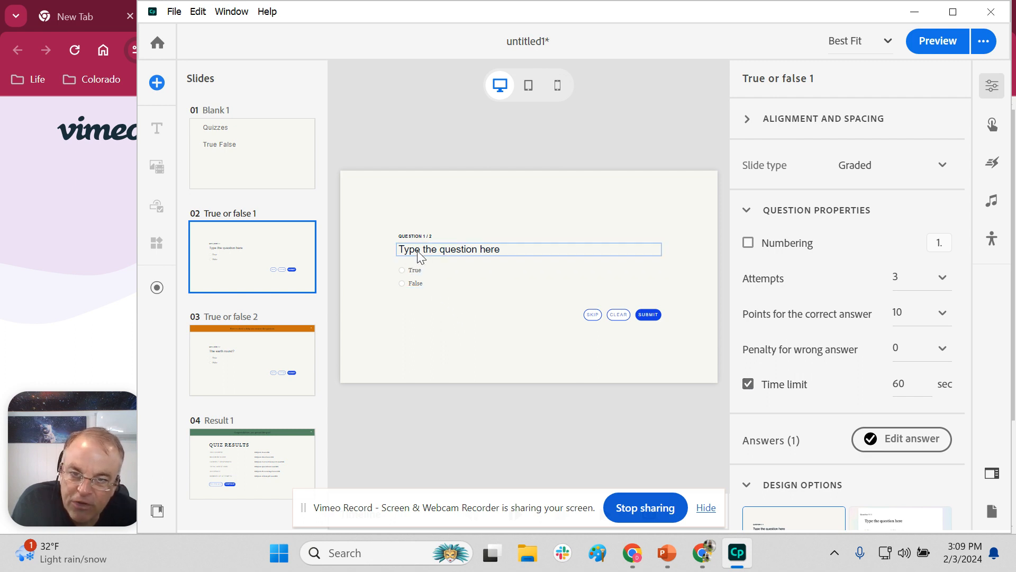
Inspect the question text and the True and False answer options on the slide
{"action": "left_click", "coordinate": [465, 248]}
{"action": "left_click", "coordinate": [415, 271]}
{"action": "left_click", "coordinate": [417, 281]}
{"action": "left_click", "coordinate": [414, 279]}
{"action": "left_click", "coordinate": [414, 279]}
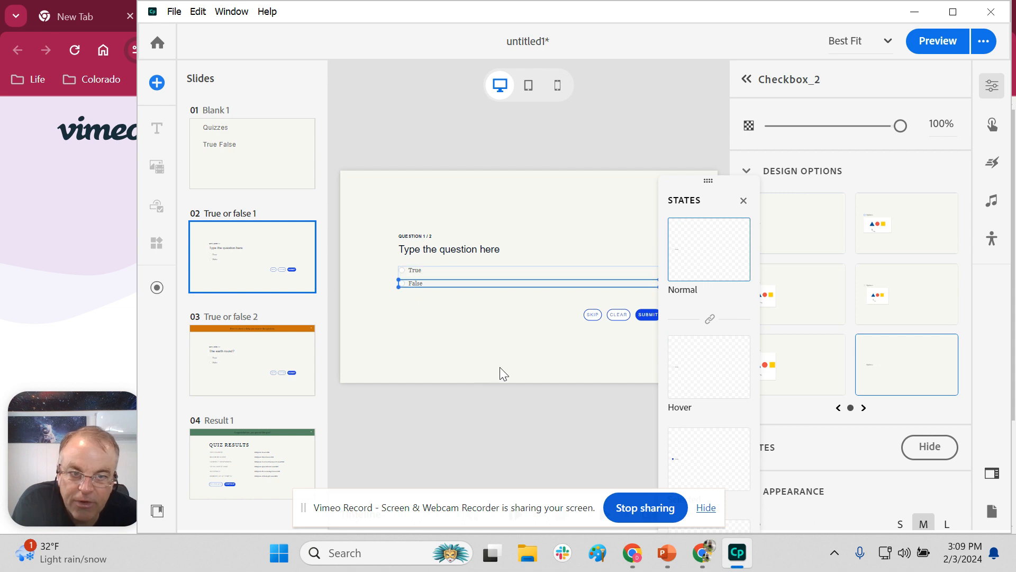
{"action": "left_click", "coordinate": [500, 366]}
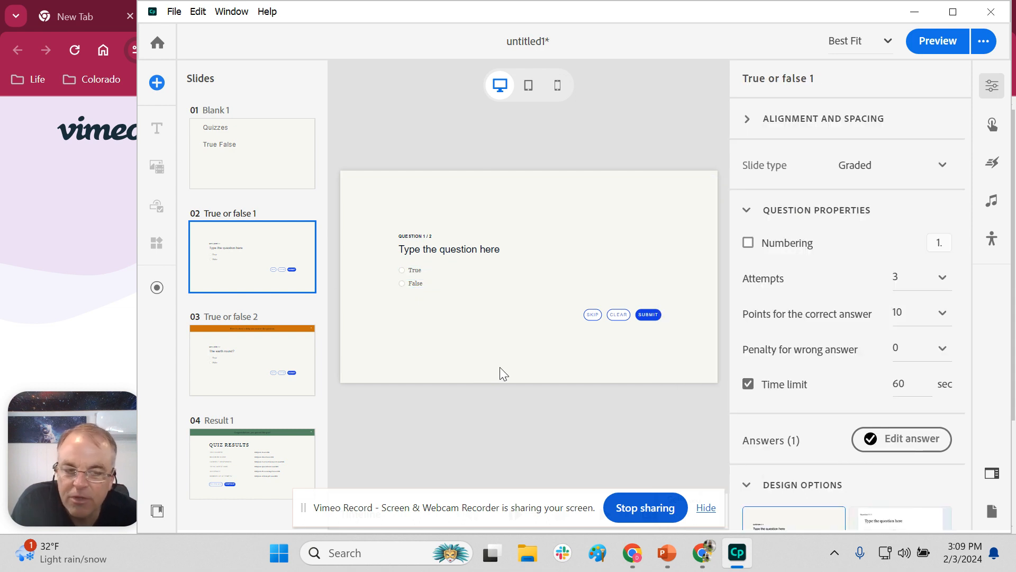
Edit the question's answer and confirm True as the correct choice
{"action": "left_click", "coordinate": [915, 443]}
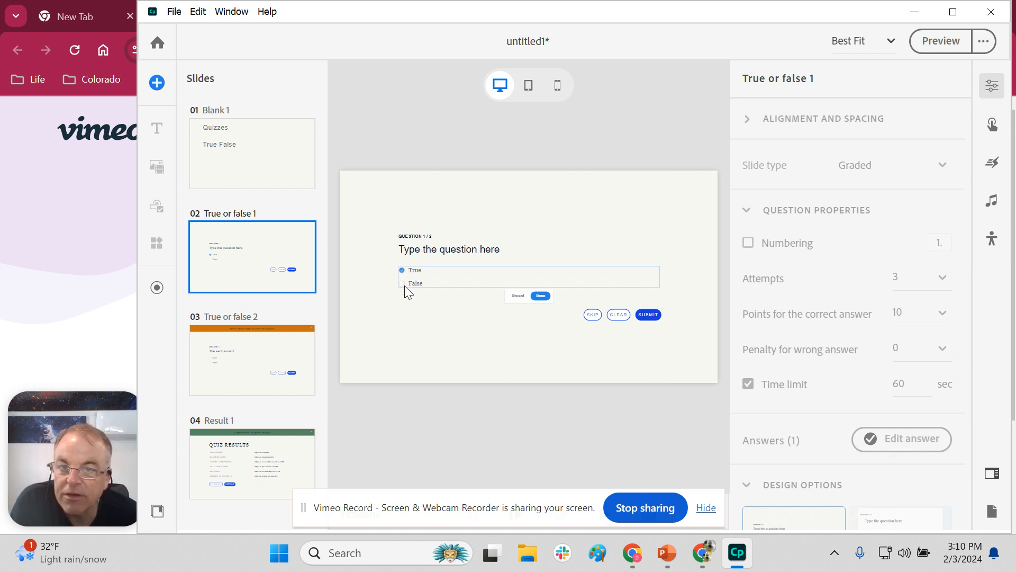
{"action": "left_click", "coordinate": [538, 296]}
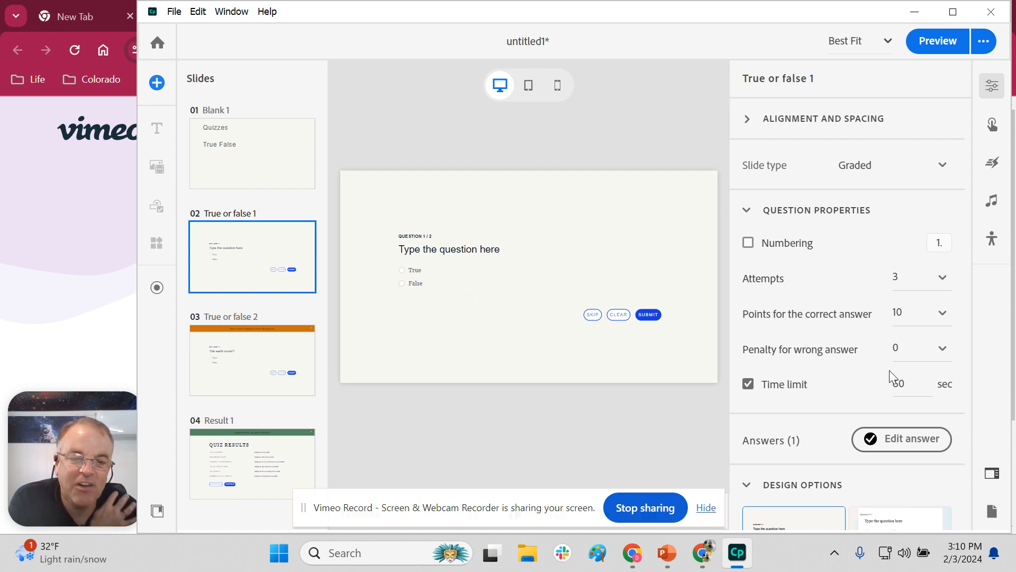
Apply the design option with side-by-side picture answers on a white card over a pastel background, and inspect the answer pictures
{"action": "scroll", "coordinate": [890, 370], "scroll_direction": "down", "scroll_amount": 3}
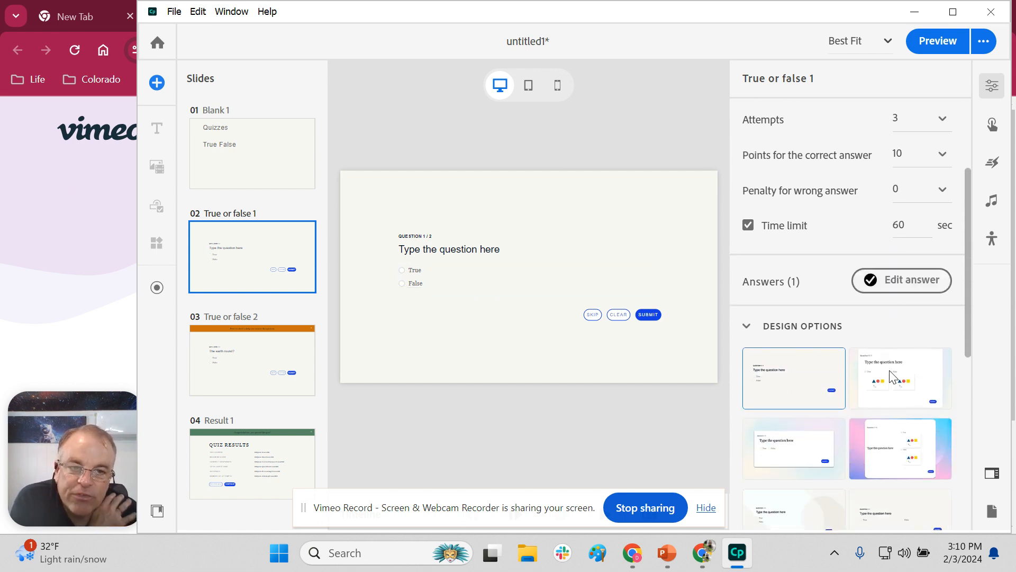
{"action": "scroll", "coordinate": [890, 376], "scroll_direction": "down", "scroll_amount": 2}
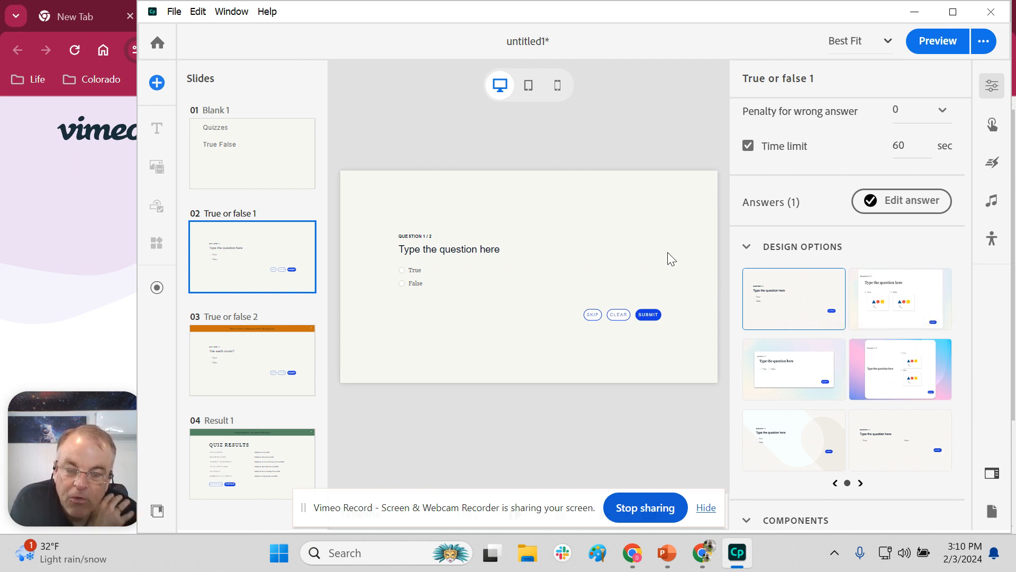
{"action": "left_click", "coordinate": [924, 286]}
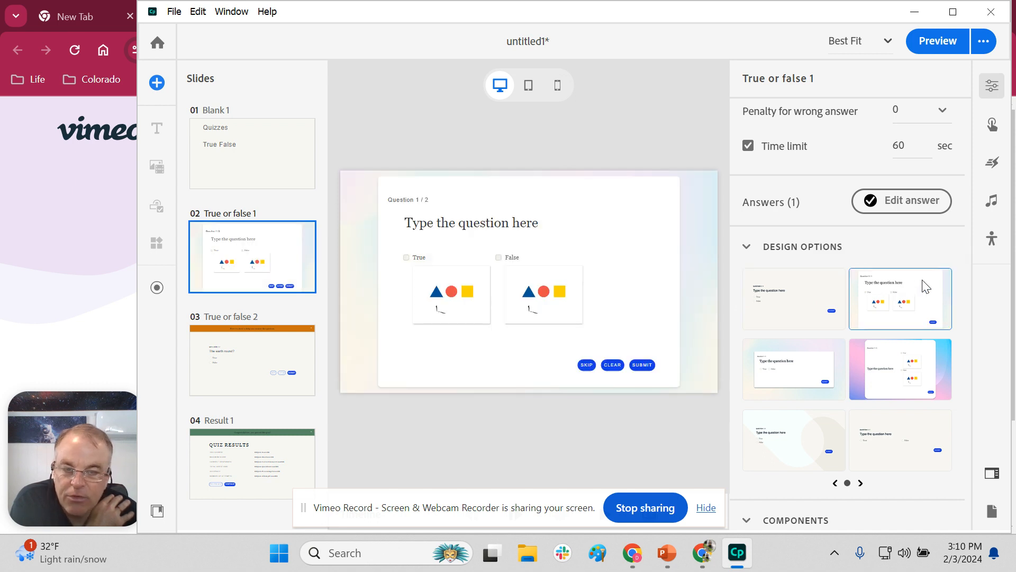
{"action": "left_click", "coordinate": [546, 293]}
{"action": "left_click", "coordinate": [456, 288]}
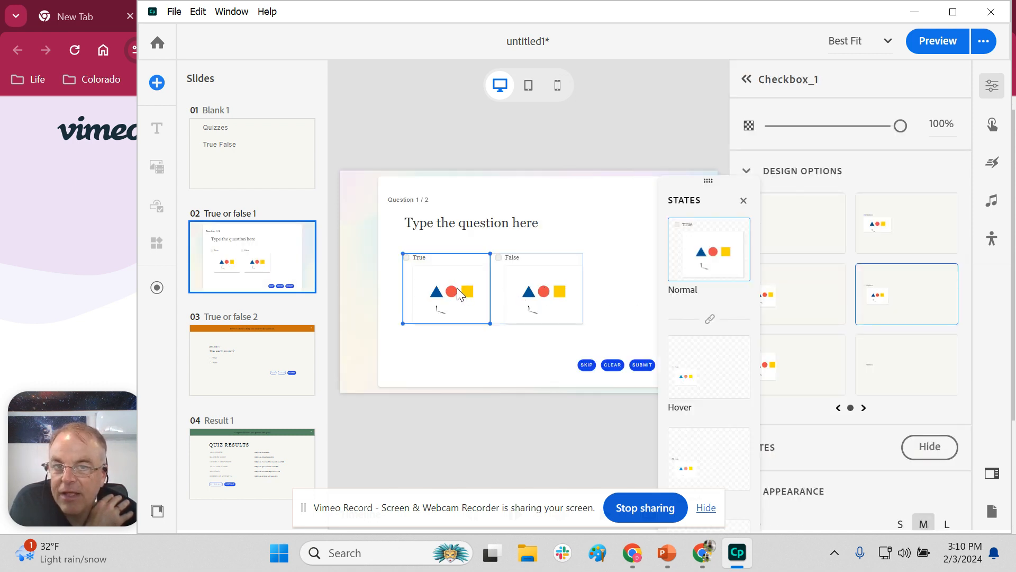
{"action": "left_click", "coordinate": [591, 295]}
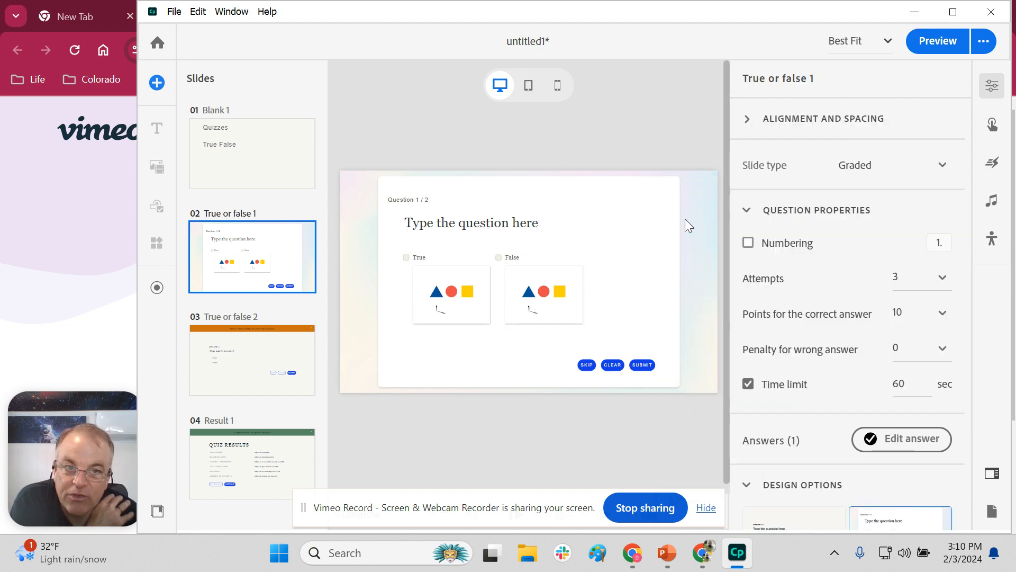
Turn off the question slide's Card component and turn it back on
{"action": "scroll", "coordinate": [794, 370], "scroll_direction": "down", "scroll_amount": 5}
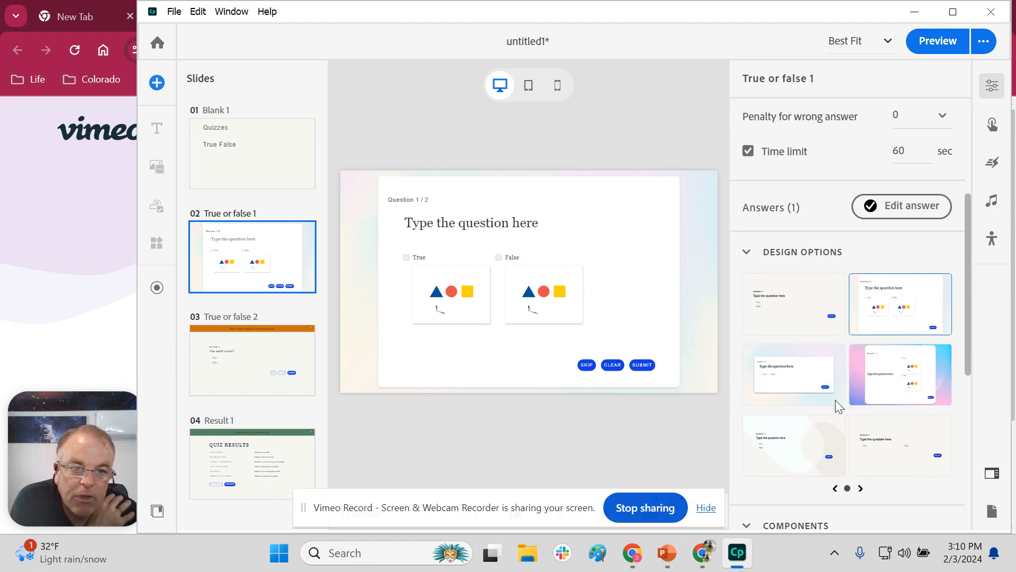
{"action": "scroll", "coordinate": [865, 389], "scroll_direction": "down", "scroll_amount": 3}
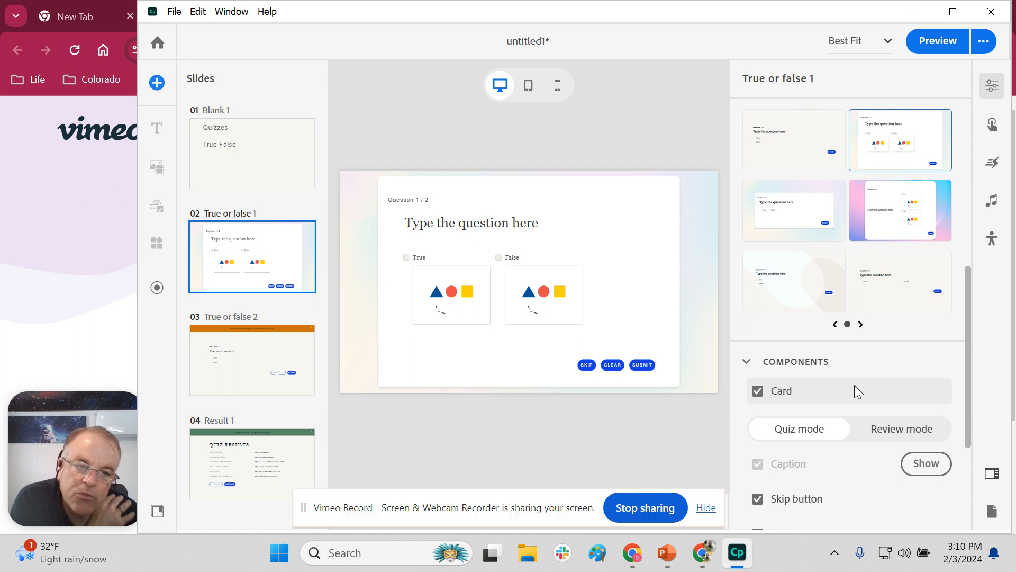
{"action": "scroll", "coordinate": [857, 413], "scroll_direction": "down", "scroll_amount": 2}
{"action": "scroll", "coordinate": [864, 445], "scroll_direction": "down", "scroll_amount": 2}
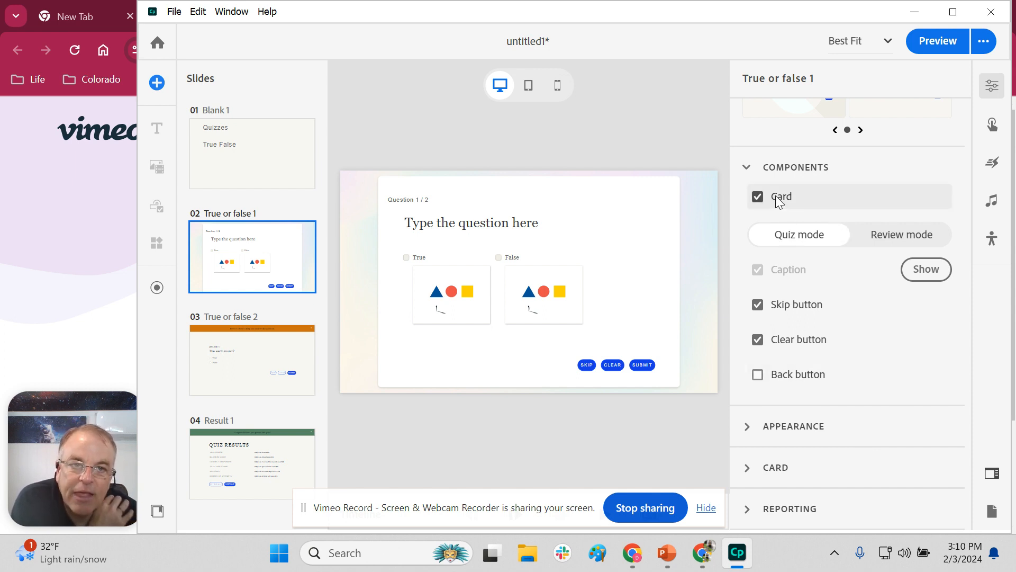
{"action": "left_click", "coordinate": [758, 196]}
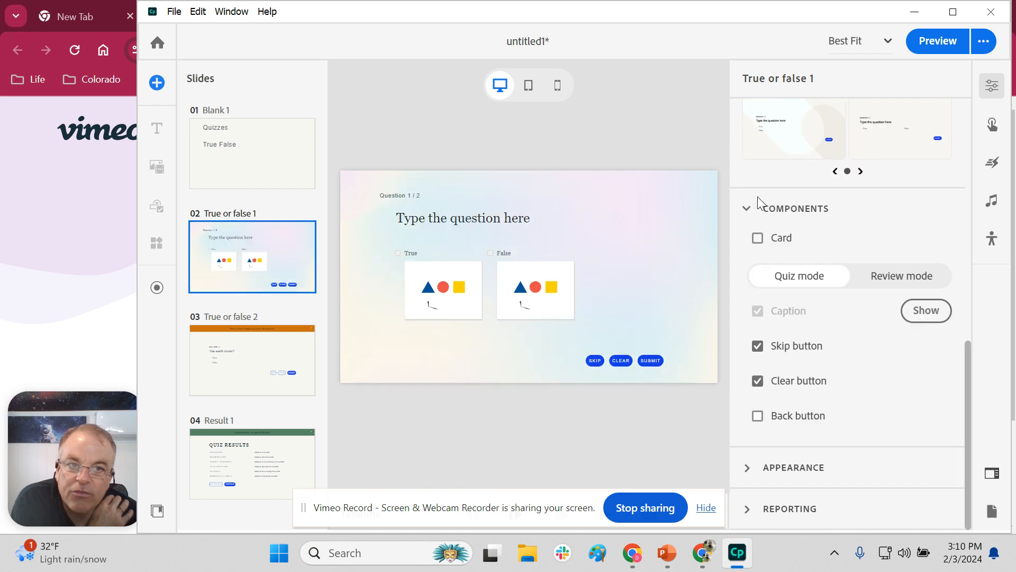
{"action": "left_click", "coordinate": [758, 242]}
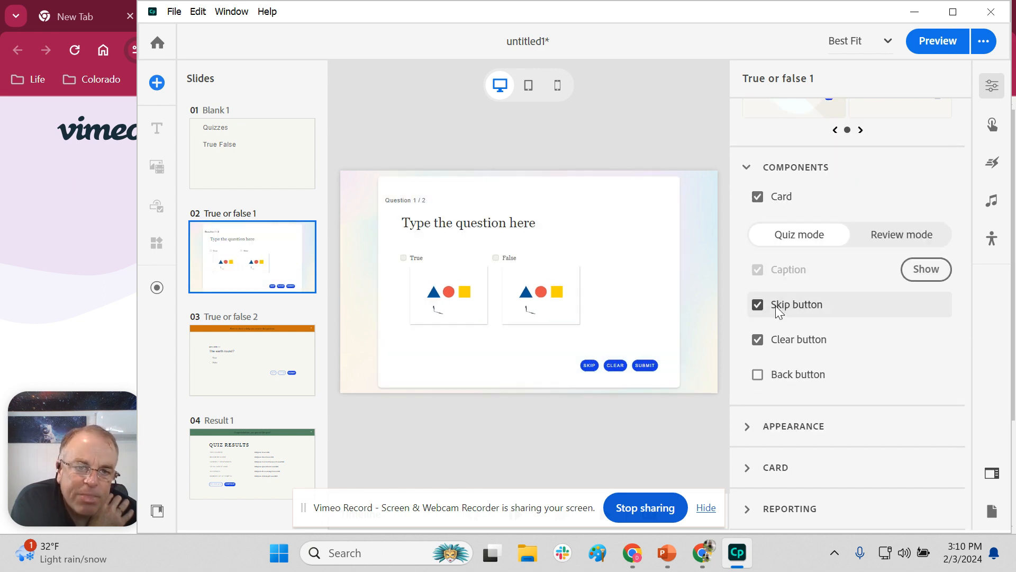
Hide the question's Skip and Clear buttons and restore both
{"action": "left_click", "coordinate": [754, 307]}
{"action": "left_click", "coordinate": [757, 340]}
{"action": "left_click", "coordinate": [758, 306]}
{"action": "left_click", "coordinate": [758, 340]}
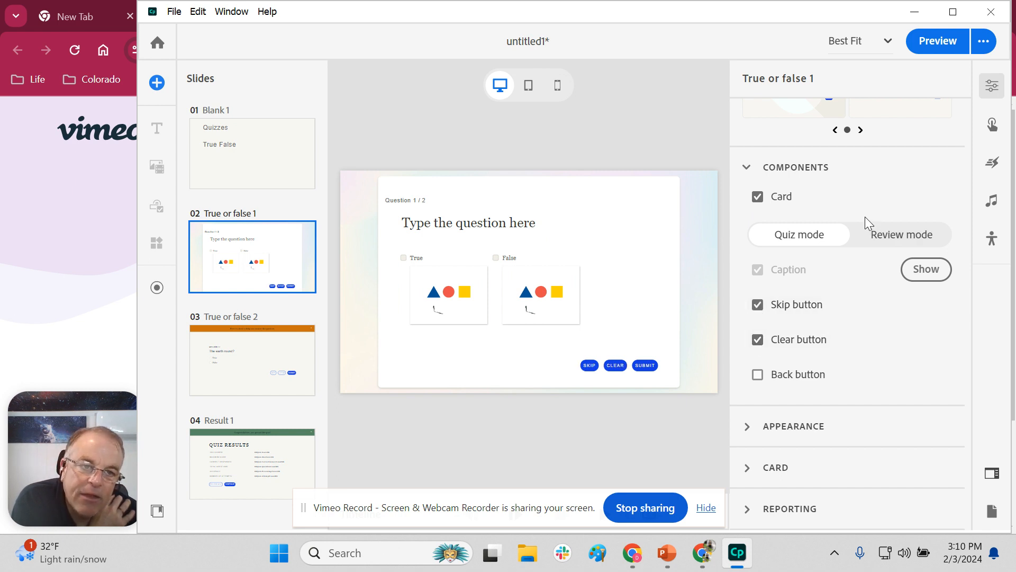
Switch the question slide's components from Quiz mode to Review mode
{"action": "left_click", "coordinate": [913, 234]}
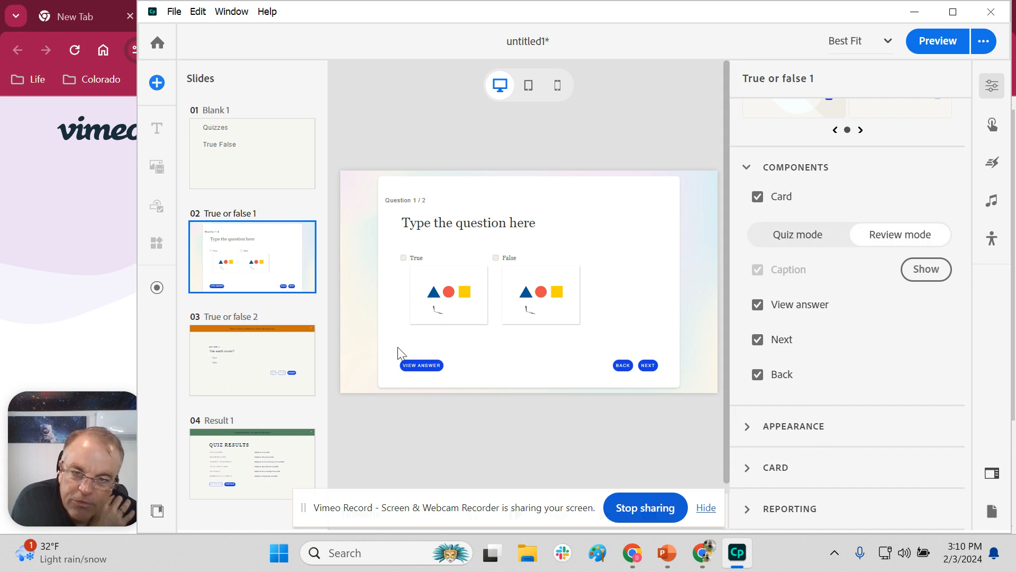
Switch the question slide's components back to Quiz mode and expand its reporting settings
{"action": "left_click", "coordinate": [806, 233]}
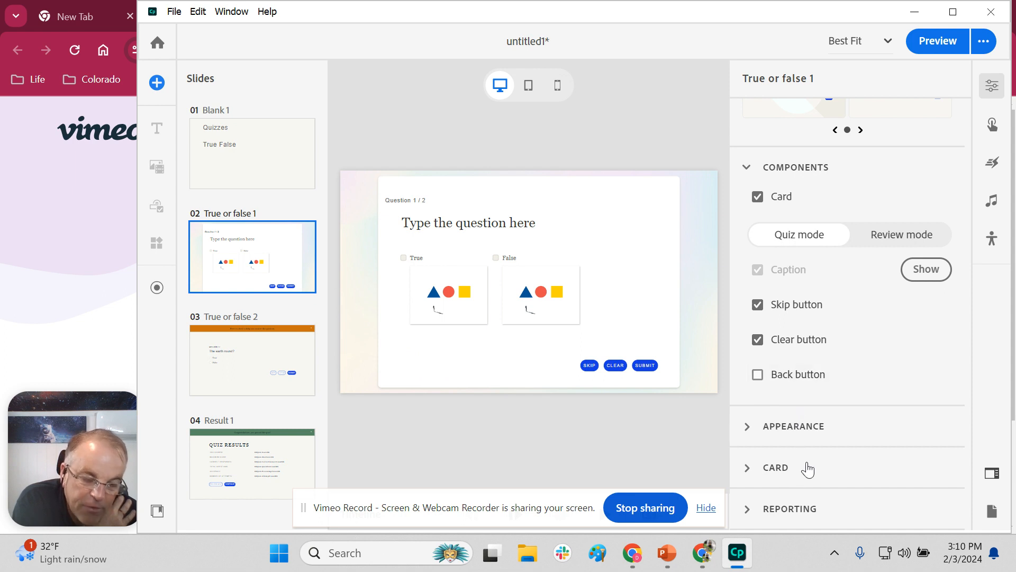
{"action": "left_click", "coordinate": [765, 509]}
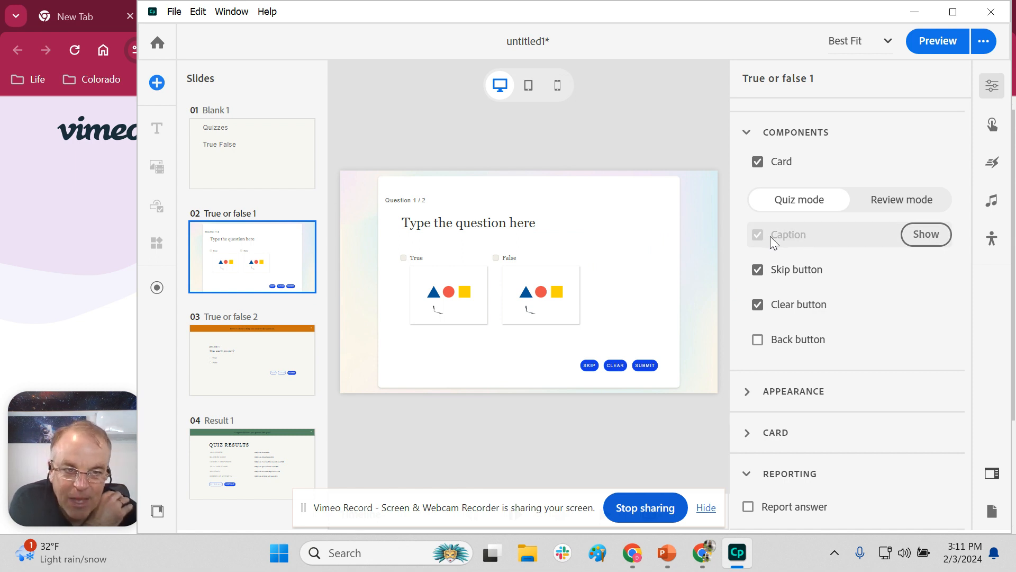
Show the question slide's feedback caption, set it to the Incorrect state, and review its other built-in states
{"action": "left_click", "coordinate": [923, 234]}
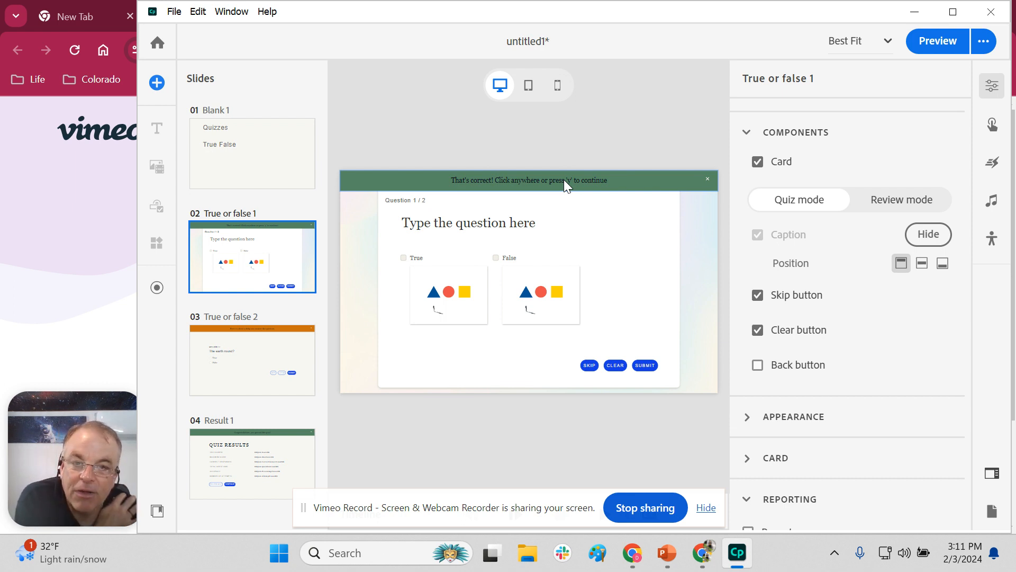
{"action": "left_click", "coordinate": [637, 186]}
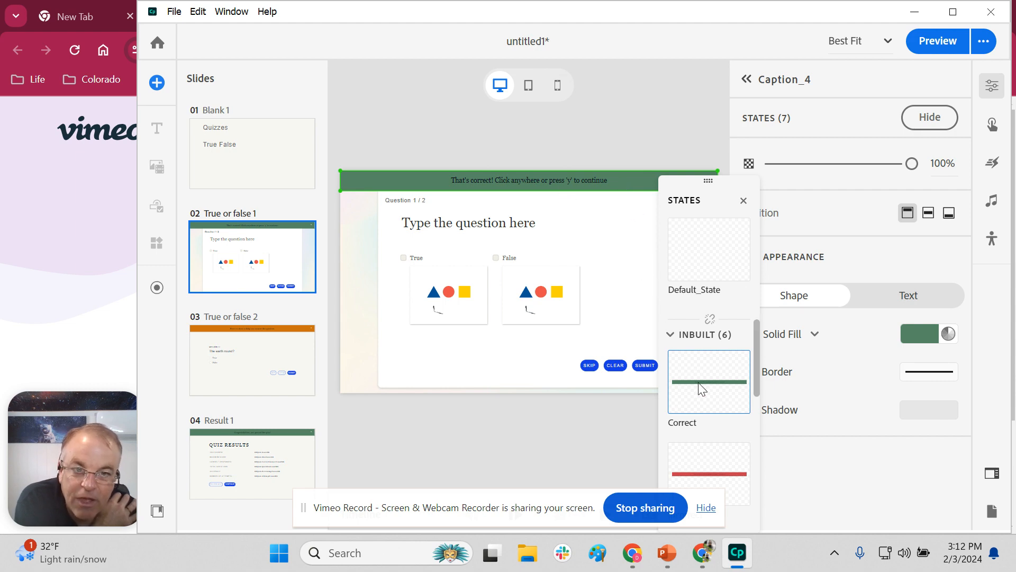
{"action": "scroll", "coordinate": [671, 365], "scroll_direction": "down", "scroll_amount": 2}
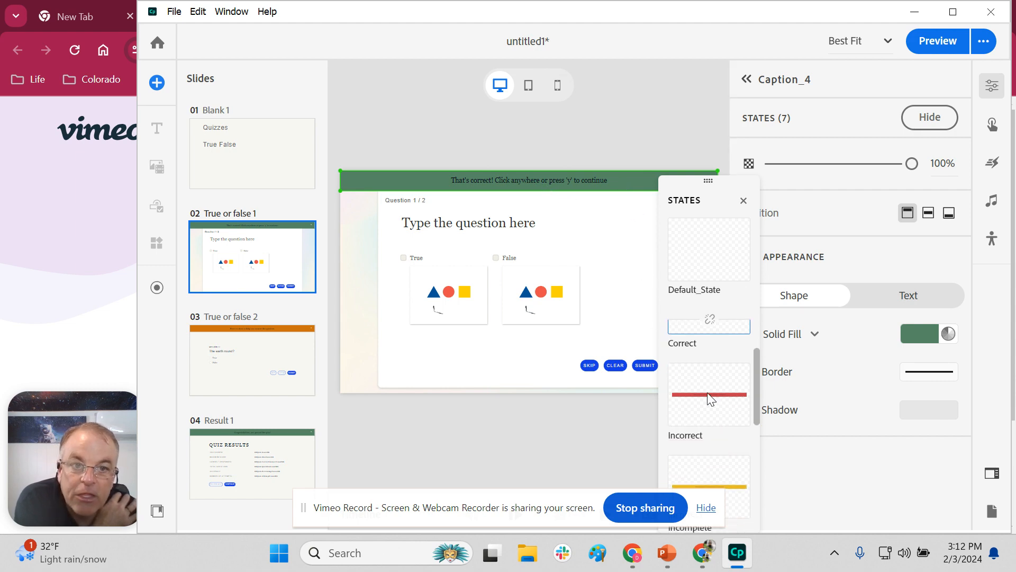
{"action": "left_click", "coordinate": [704, 401]}
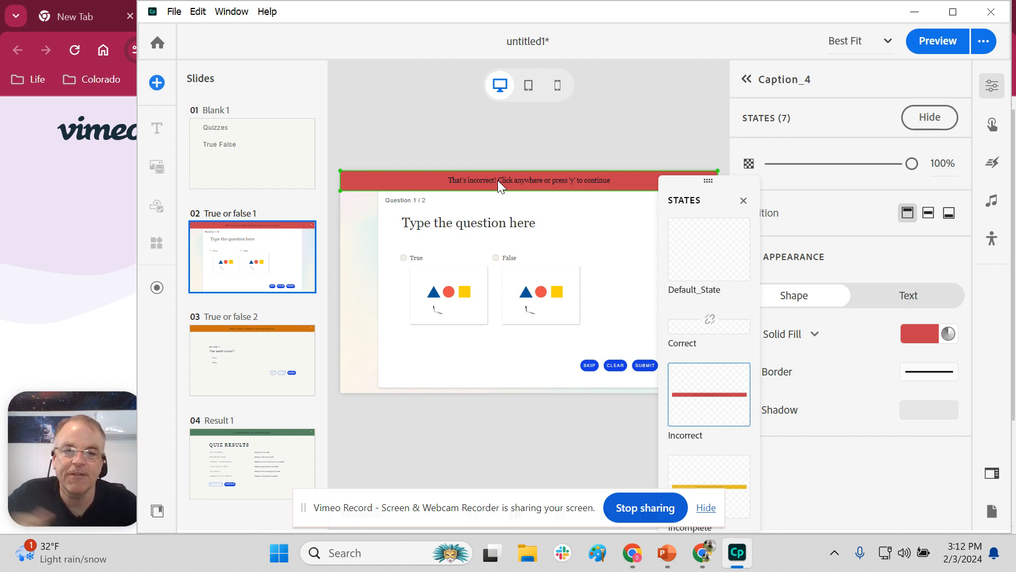
{"action": "scroll", "coordinate": [708, 448], "scroll_direction": "down", "scroll_amount": 5}
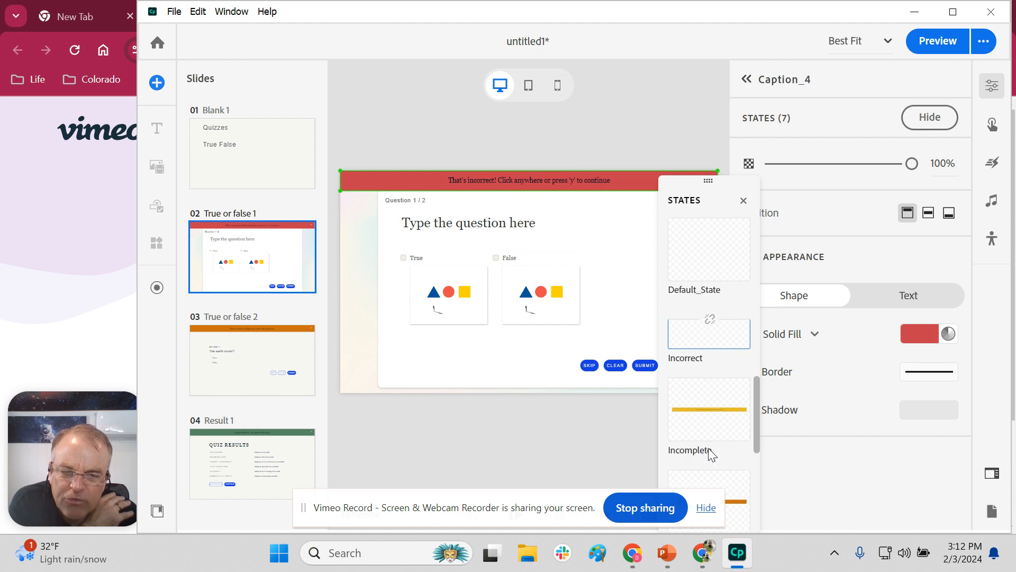
{"action": "scroll", "coordinate": [711, 454], "scroll_direction": "down", "scroll_amount": 2}
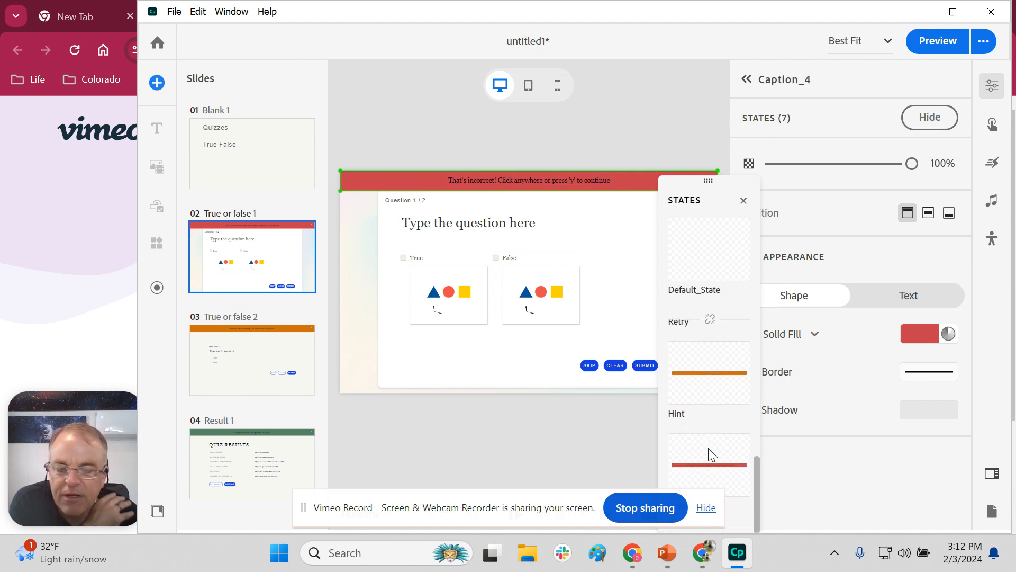
{"action": "left_click", "coordinate": [744, 202]}
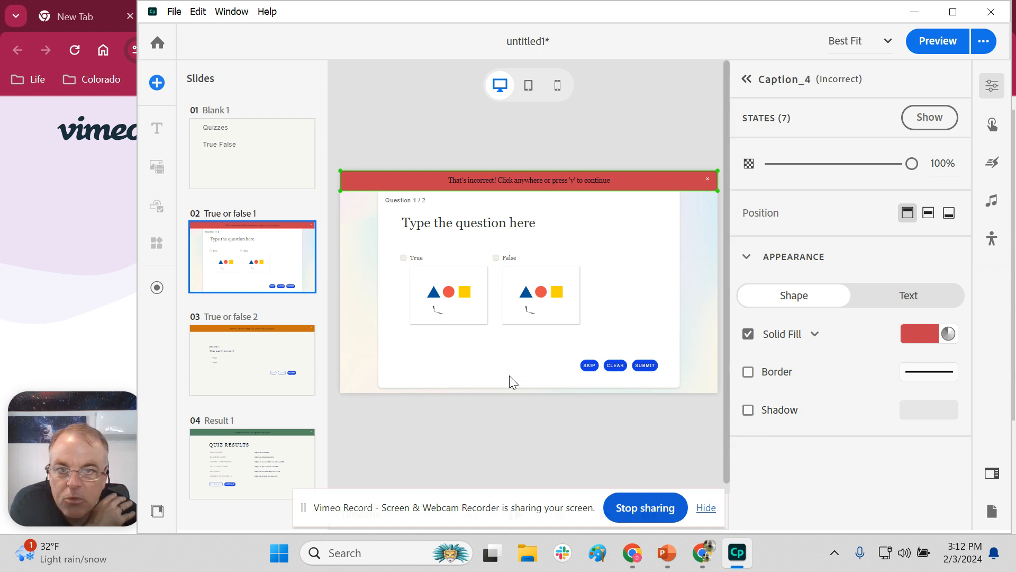
Preview the project from the True or false 2 slide in the browser and submit False as its answer
{"action": "left_click", "coordinate": [274, 350]}
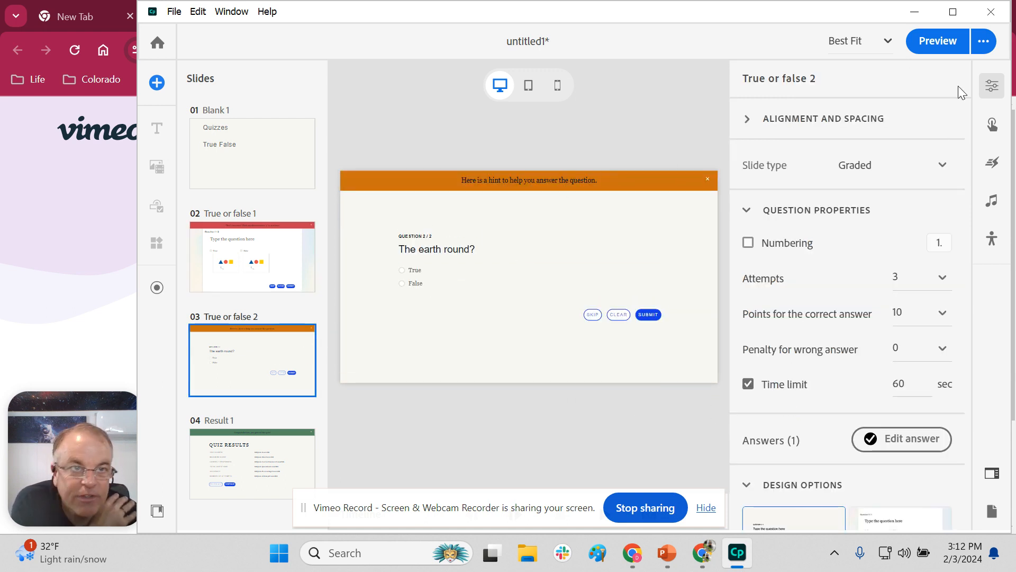
{"action": "left_click", "coordinate": [948, 46]}
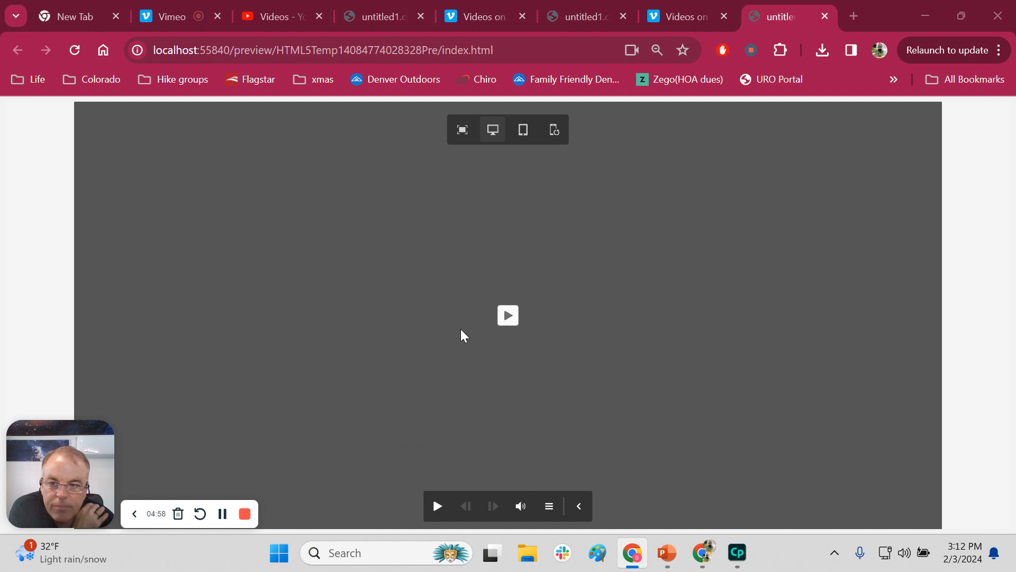
{"action": "left_click", "coordinate": [502, 320]}
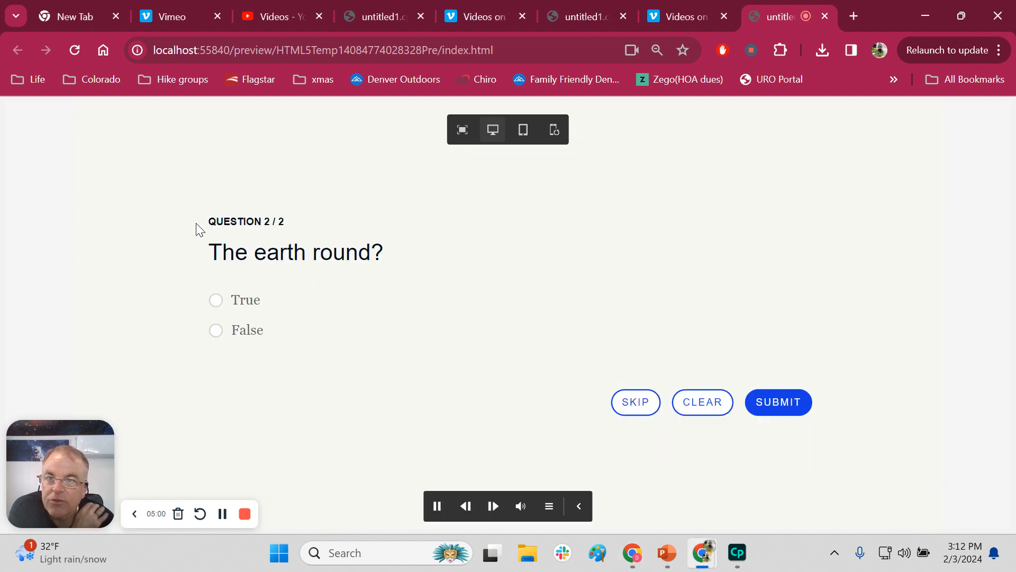
{"action": "left_click", "coordinate": [218, 335]}
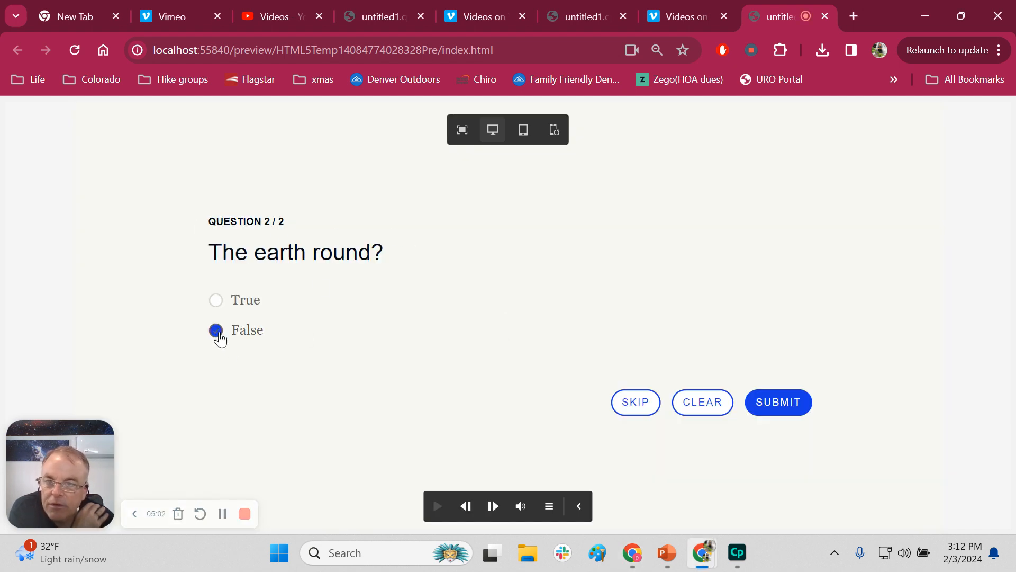
{"action": "left_click", "coordinate": [790, 410]}
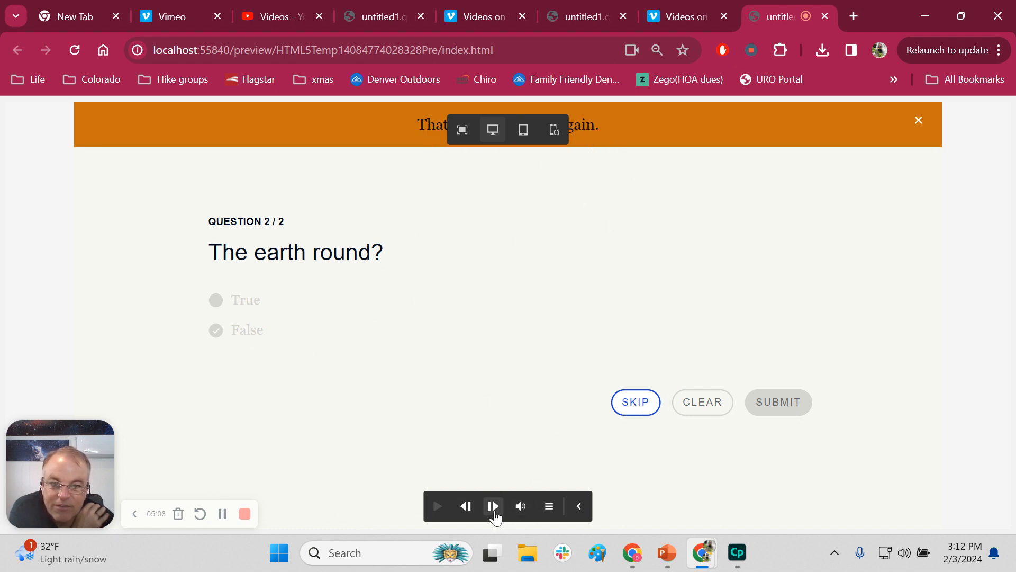
View the previous question in the preview, return to "The earth round?" and submit True as the answer
{"action": "left_click", "coordinate": [465, 508]}
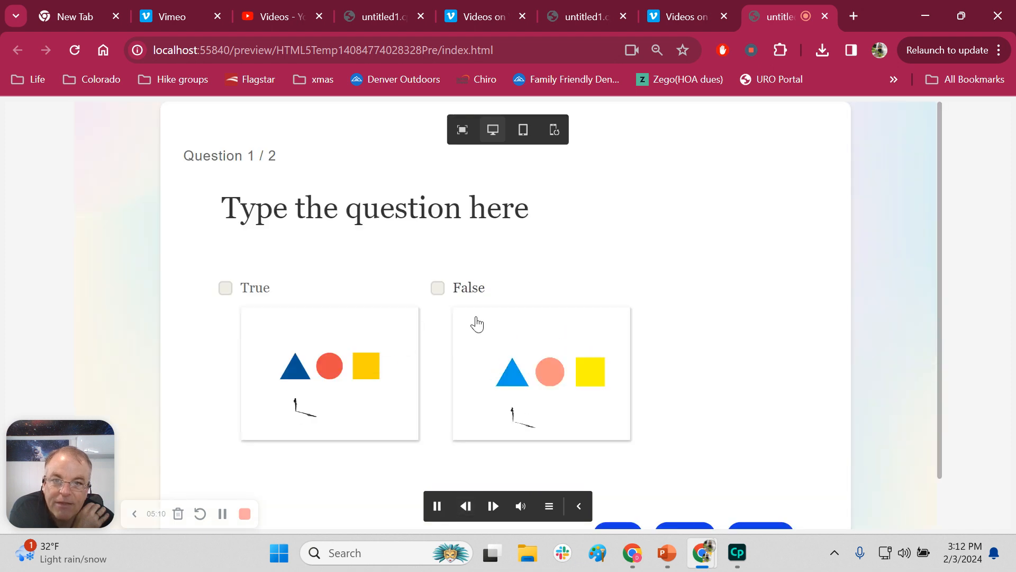
{"action": "left_click", "coordinate": [493, 505]}
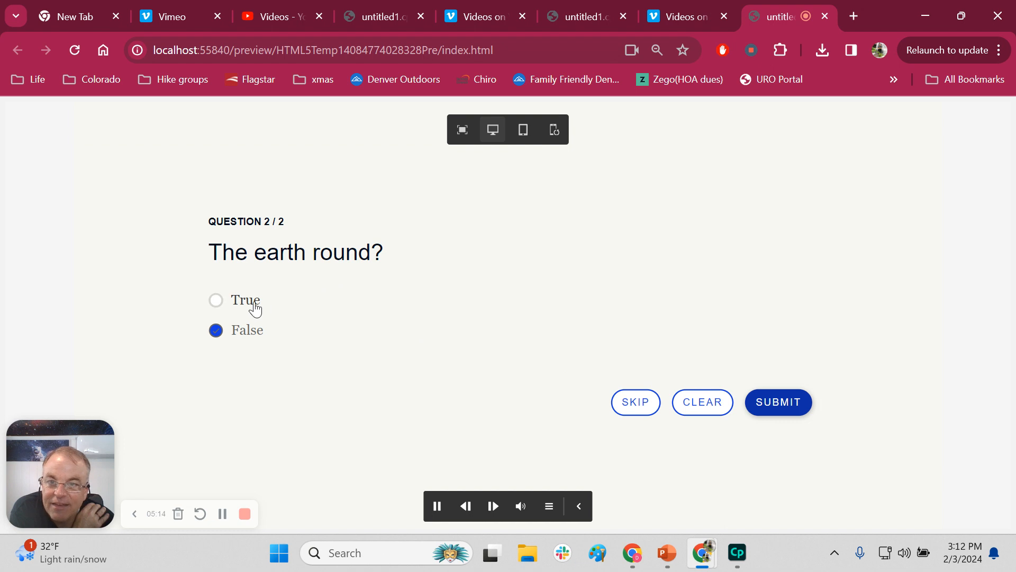
{"action": "left_click", "coordinate": [257, 306]}
{"action": "left_click", "coordinate": [792, 400]}
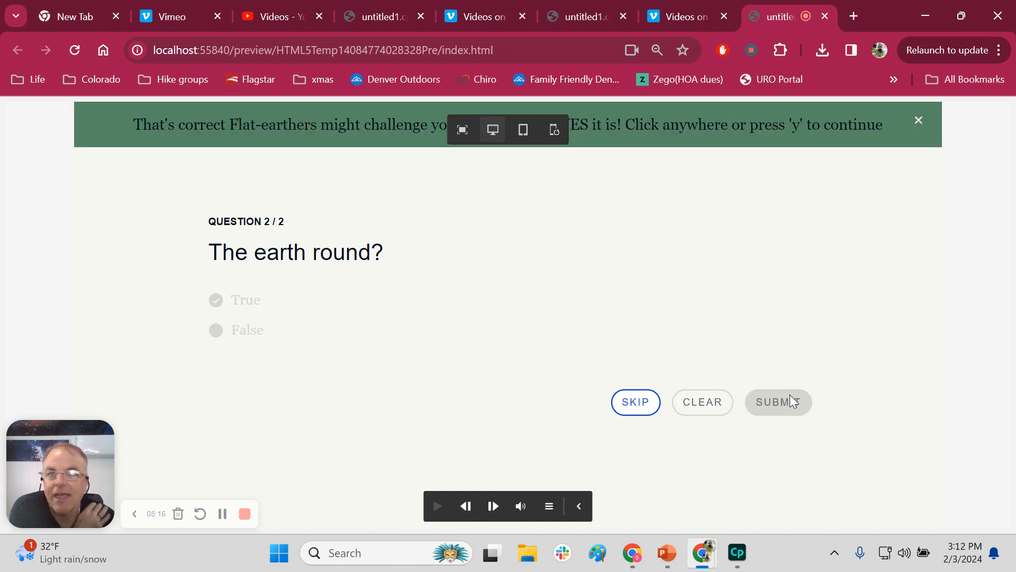